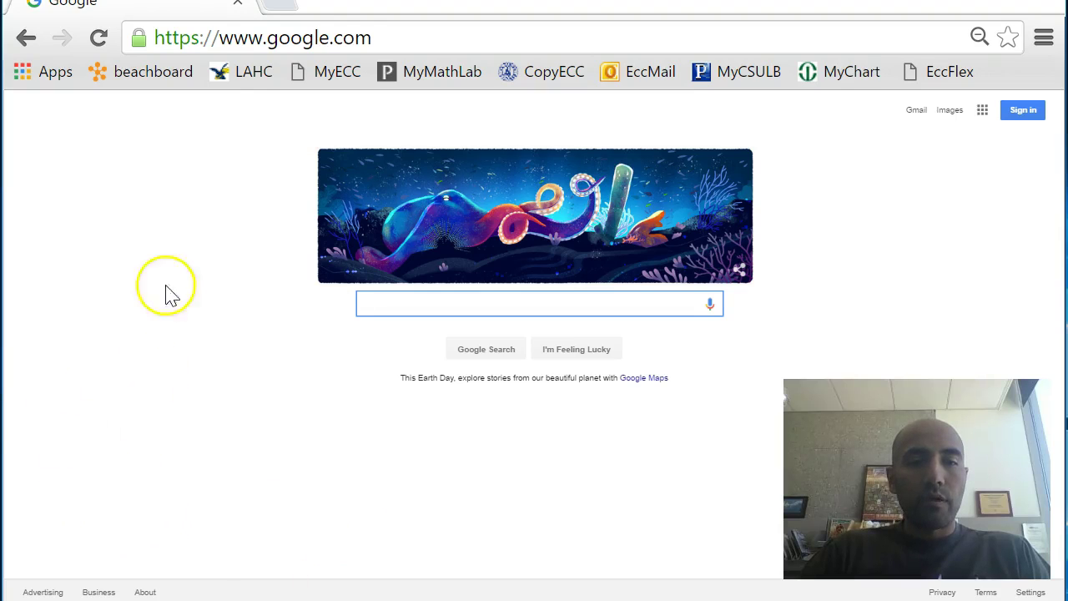
pyautogui.click(339, 39)
pyautogui.press('BackSpace')
pyautogui.write('www.cou')
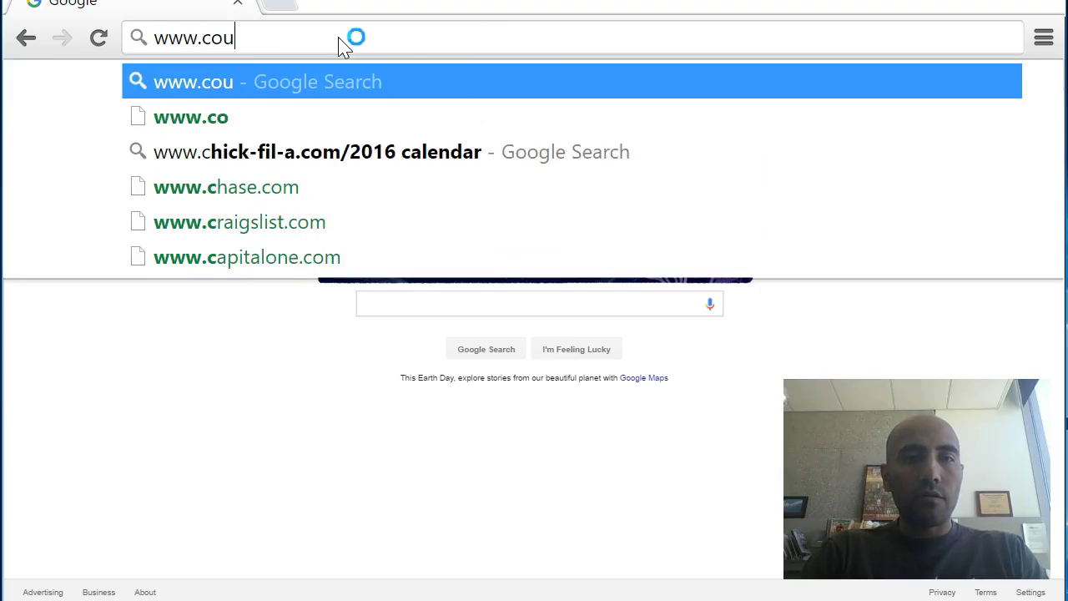
pyautogui.write('rsecom')
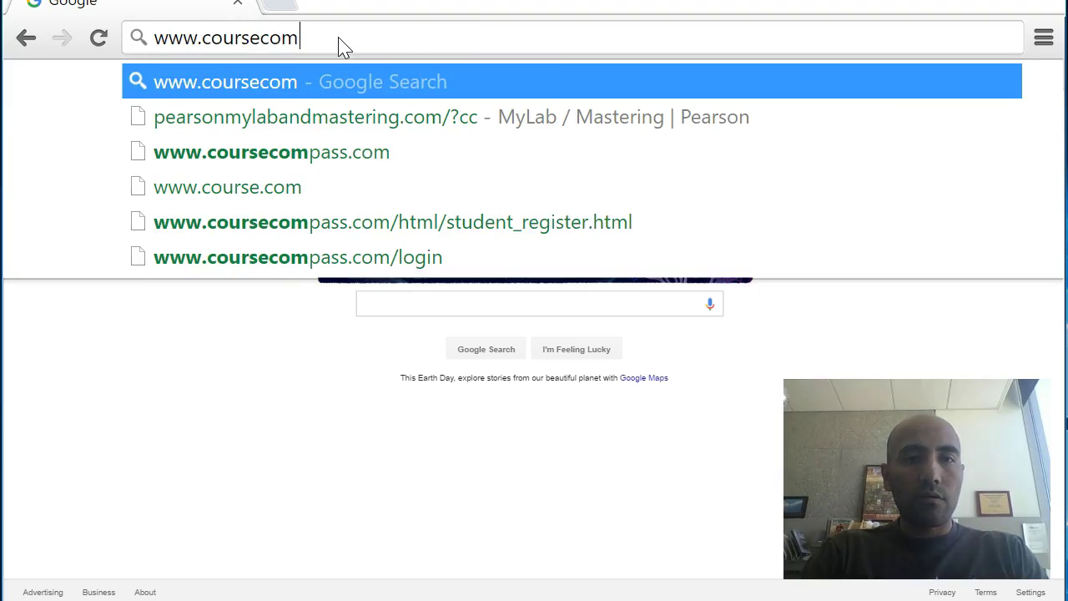
pyautogui.write('pass.com')
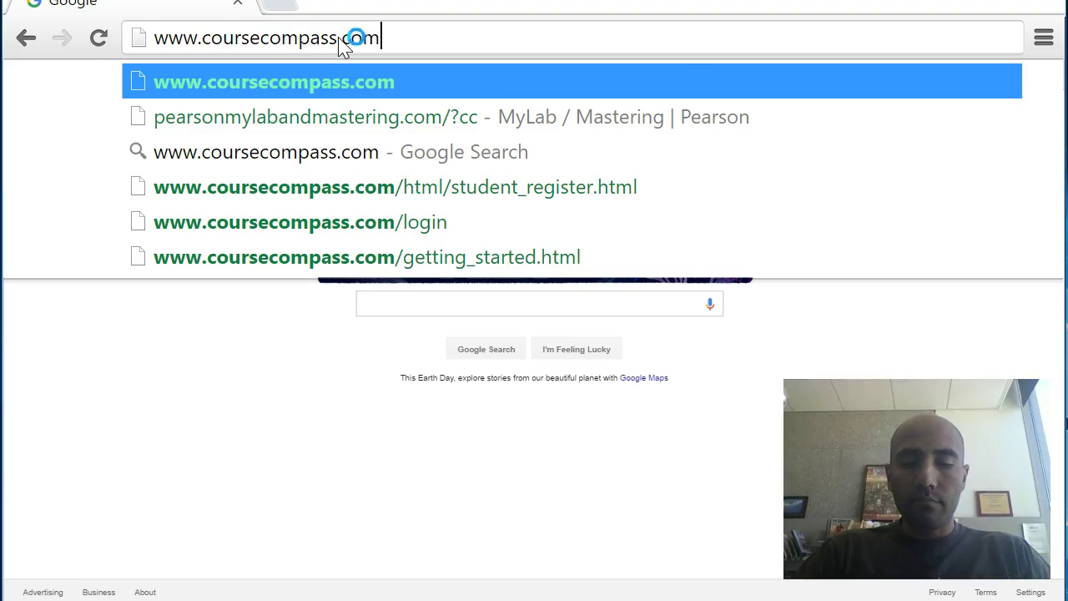
pyautogui.press('Return')
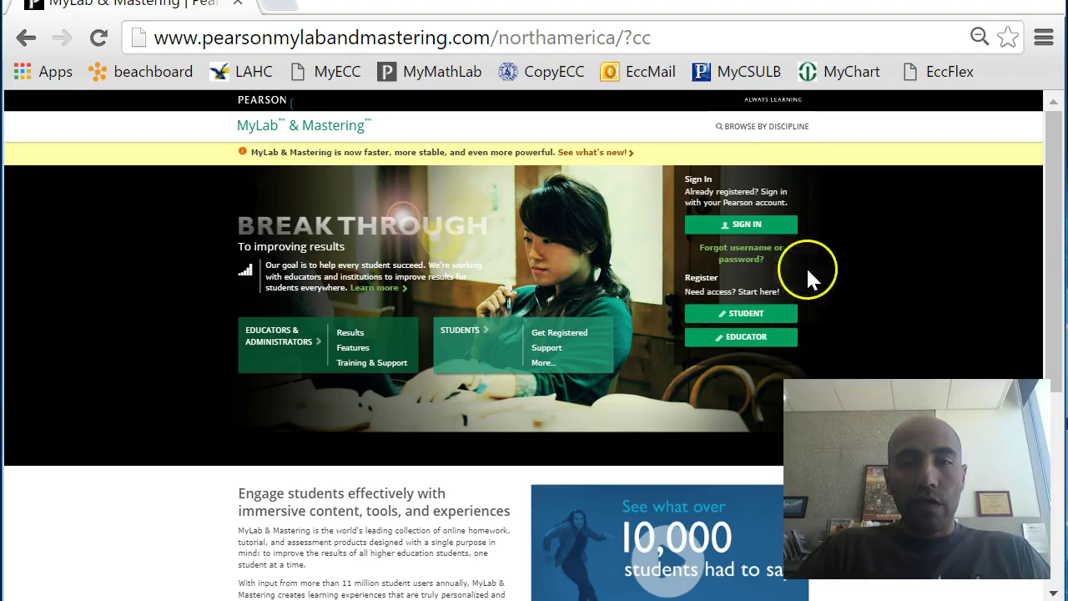
# Choose student registration and continue to the Pearson registration site
pyautogui.click(743, 317)
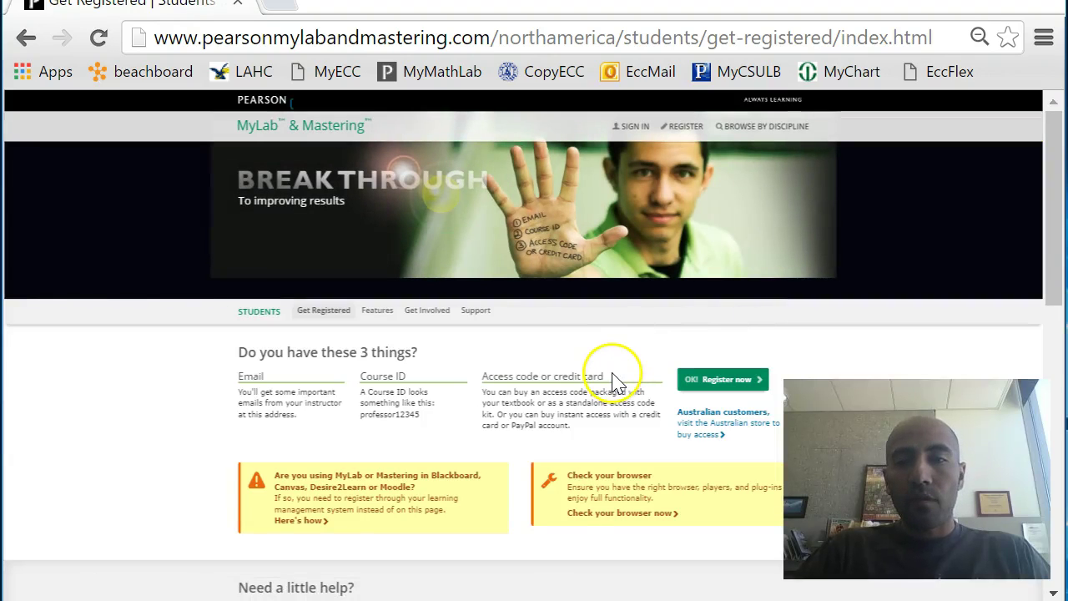
pyautogui.click(723, 383)
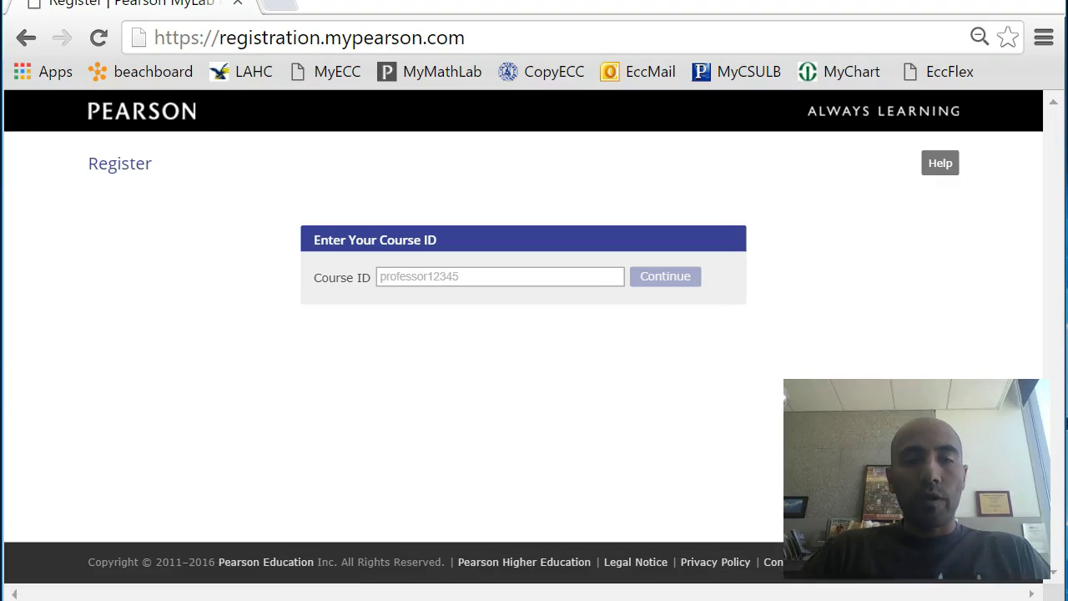
# Submit the instructor's course ID for Math 150 and choose to create a new Pearson account
pyautogui.click(424, 277)
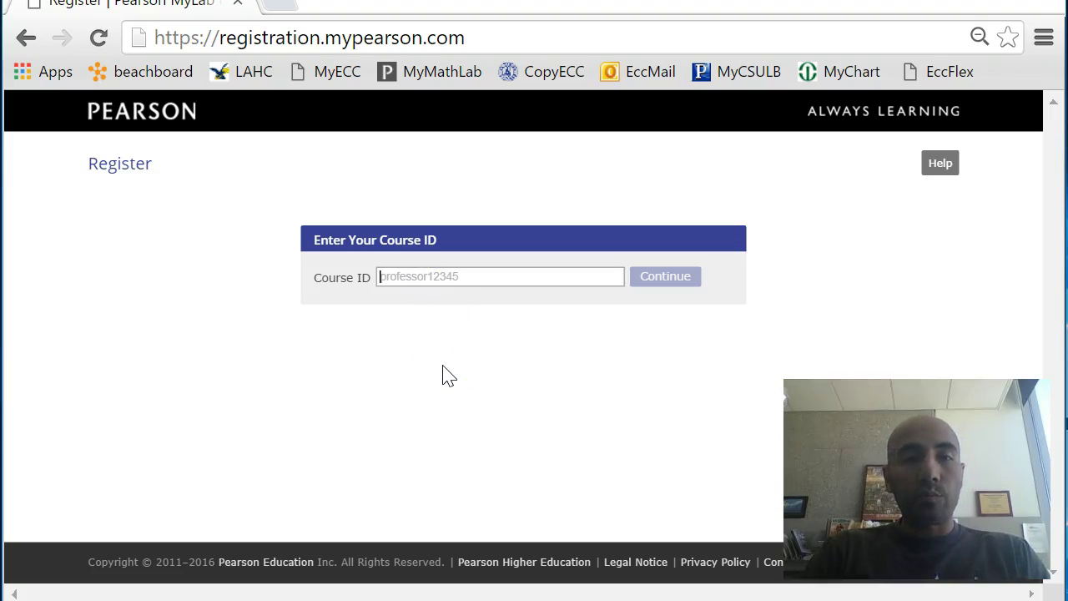
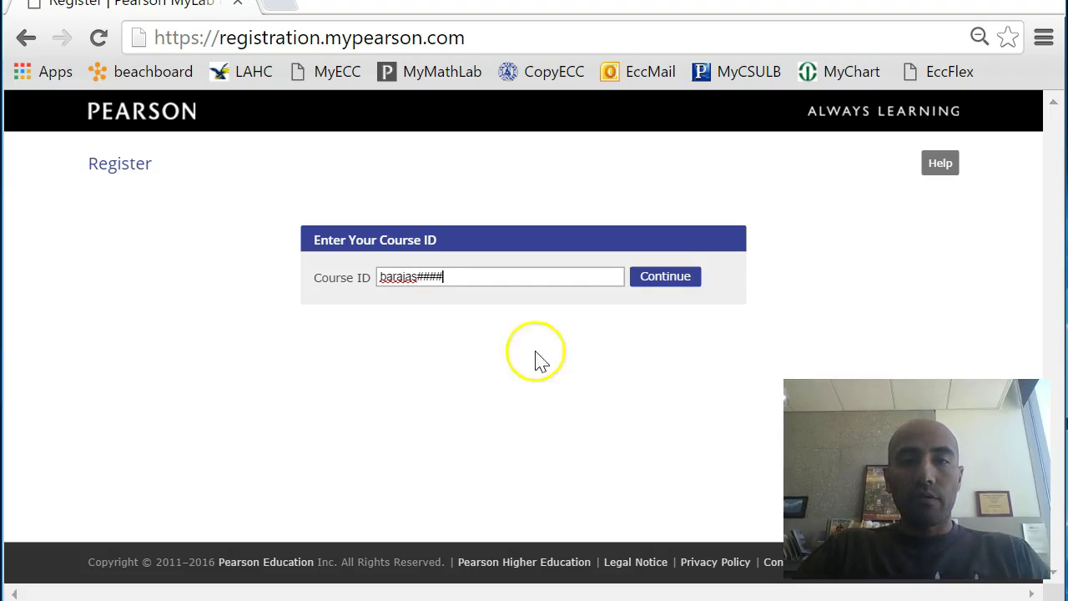
pyautogui.click(665, 278)
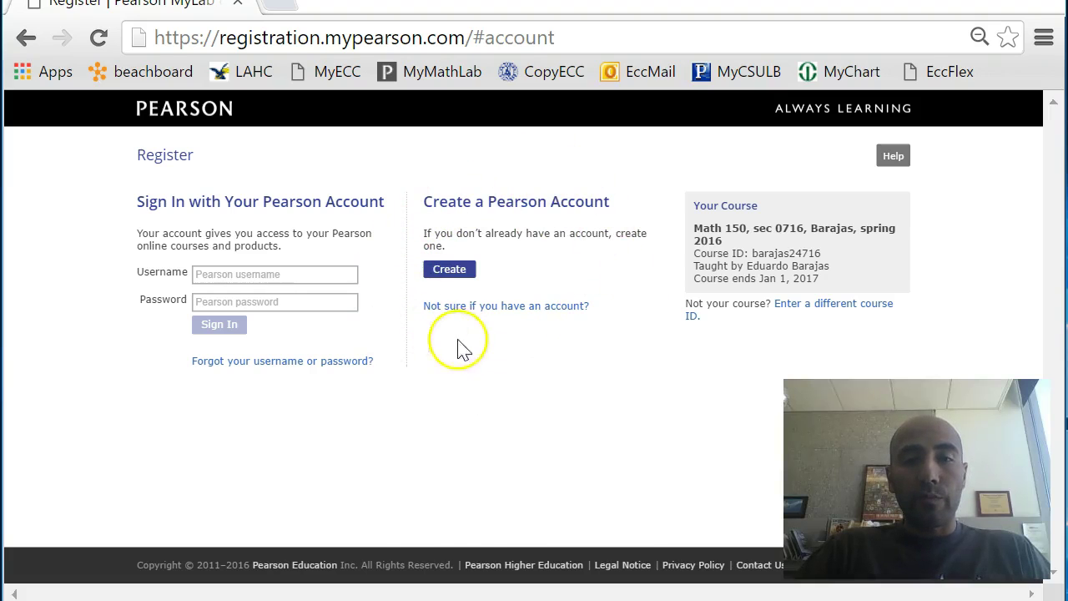
pyautogui.click(465, 272)
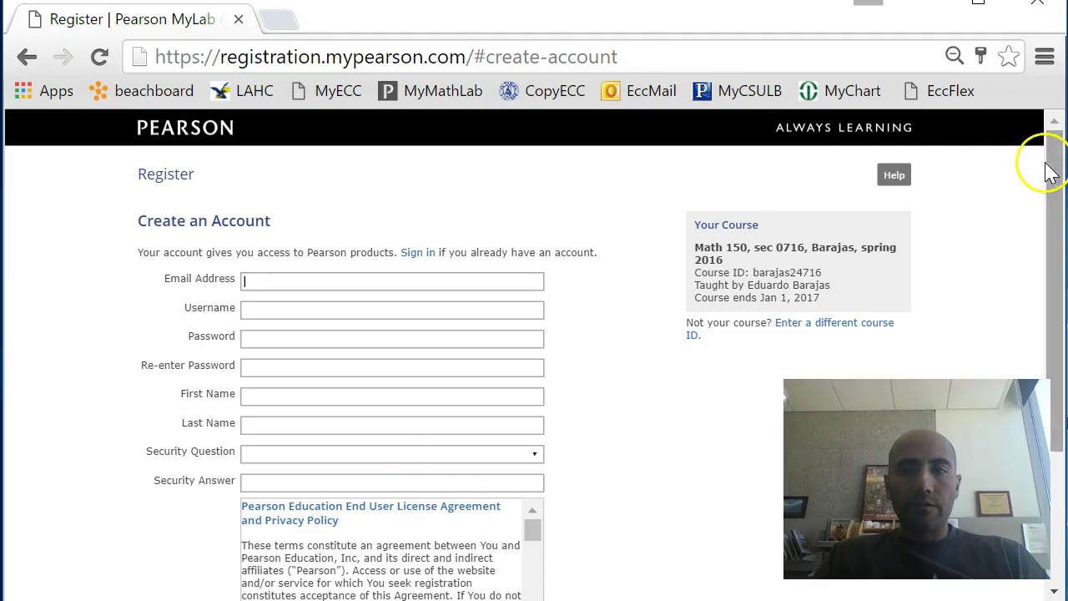
# Enter the student's e-mail address, paste it as the username, and finish the password
pyautogui.moveTo(1053, 175)
pyautogui.mouseDown()
pyautogui.moveTo(1051, 305)
pyautogui.moveTo(1058, 191)
pyautogui.mouseUp()
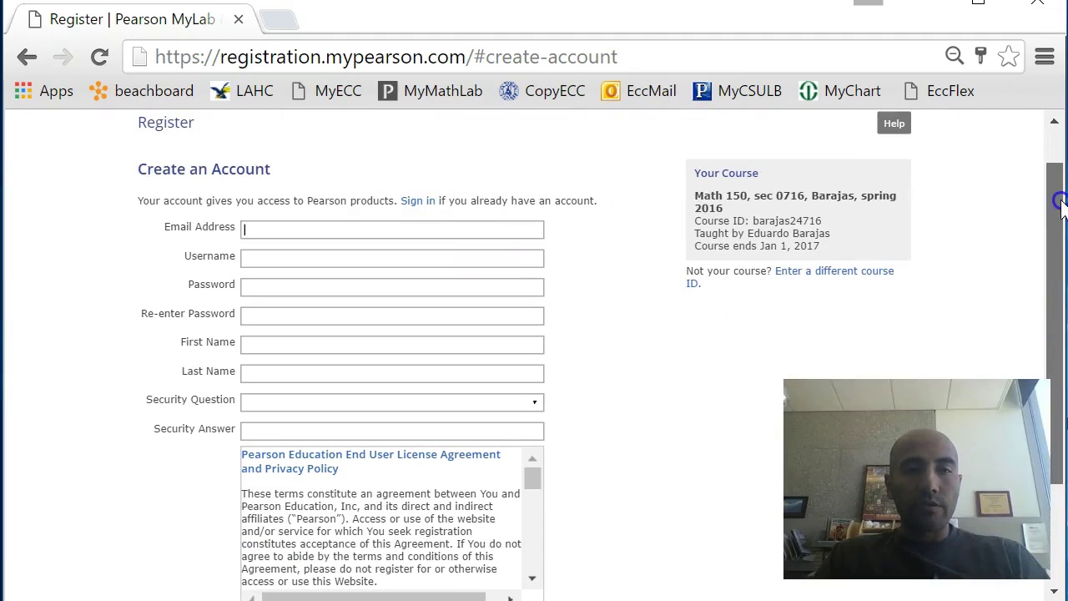
pyautogui.click(396, 228)
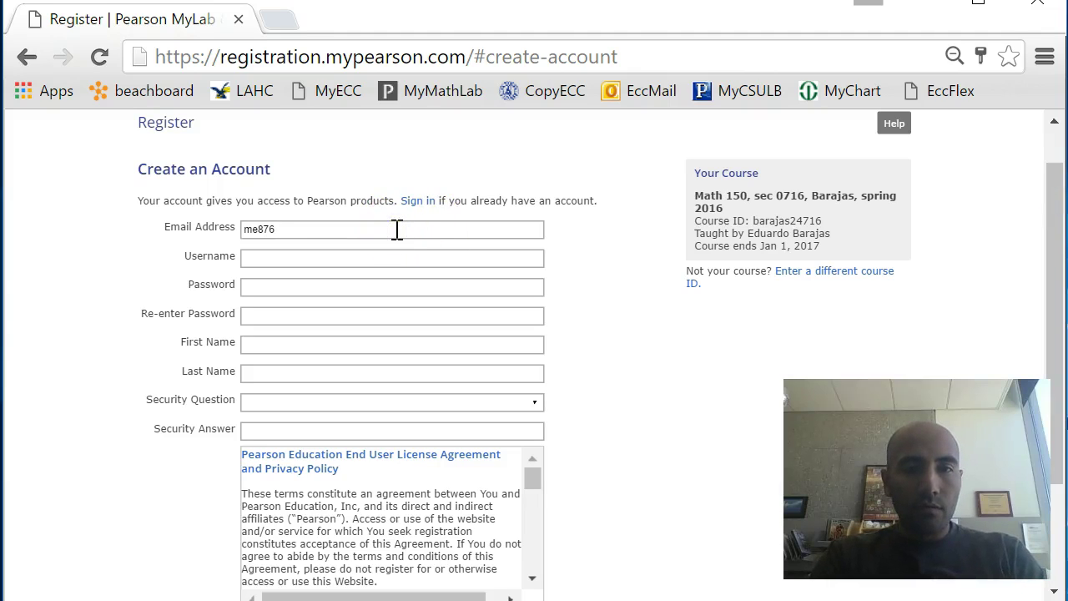
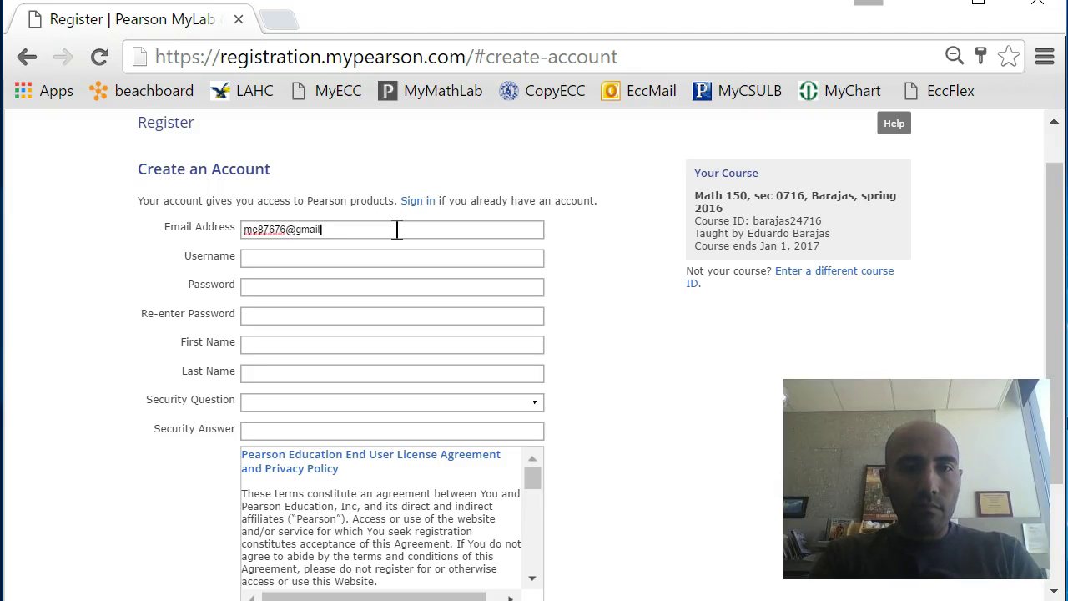
pyautogui.click(387, 256)
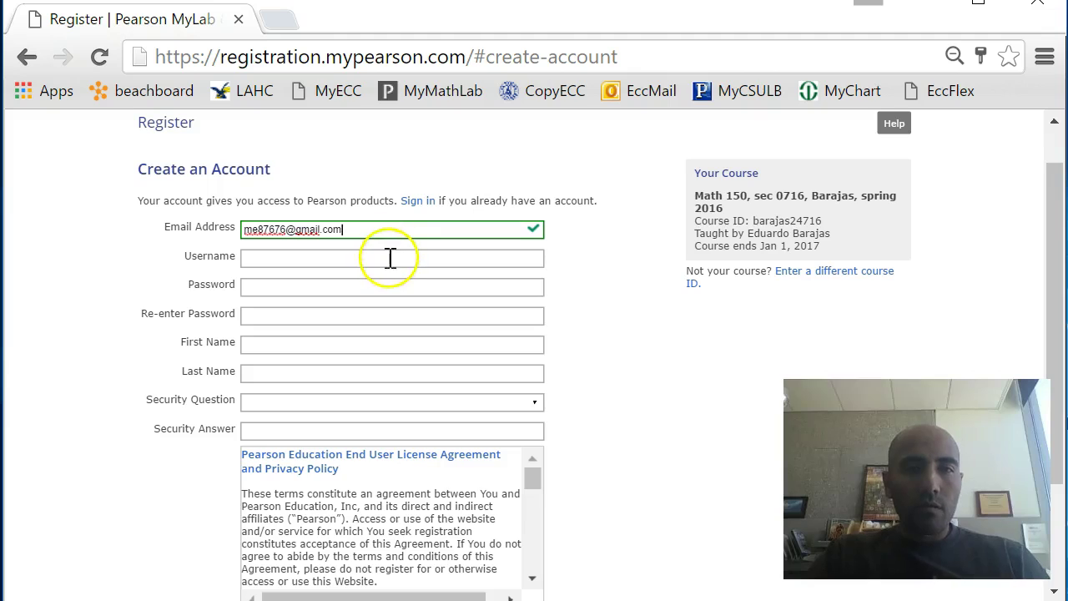
pyautogui.hotkey('ctrl', 'v')
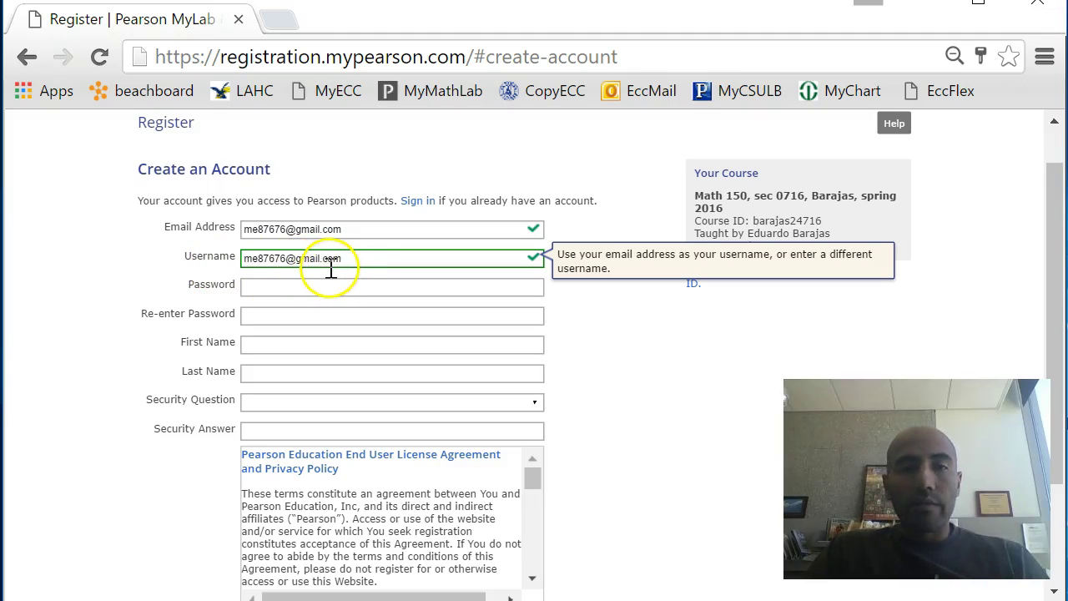
pyautogui.click(276, 288)
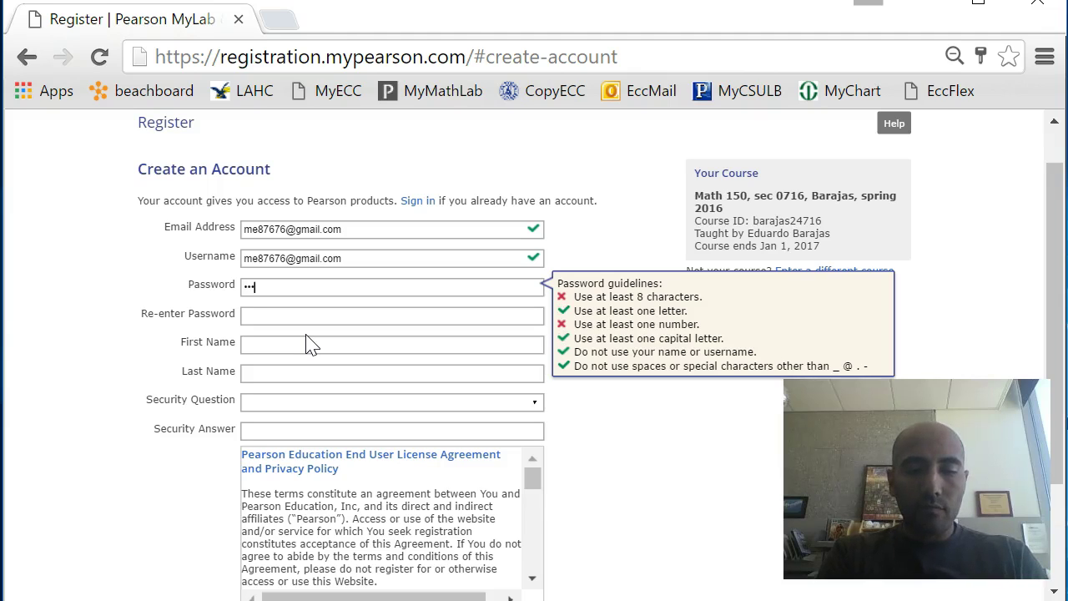
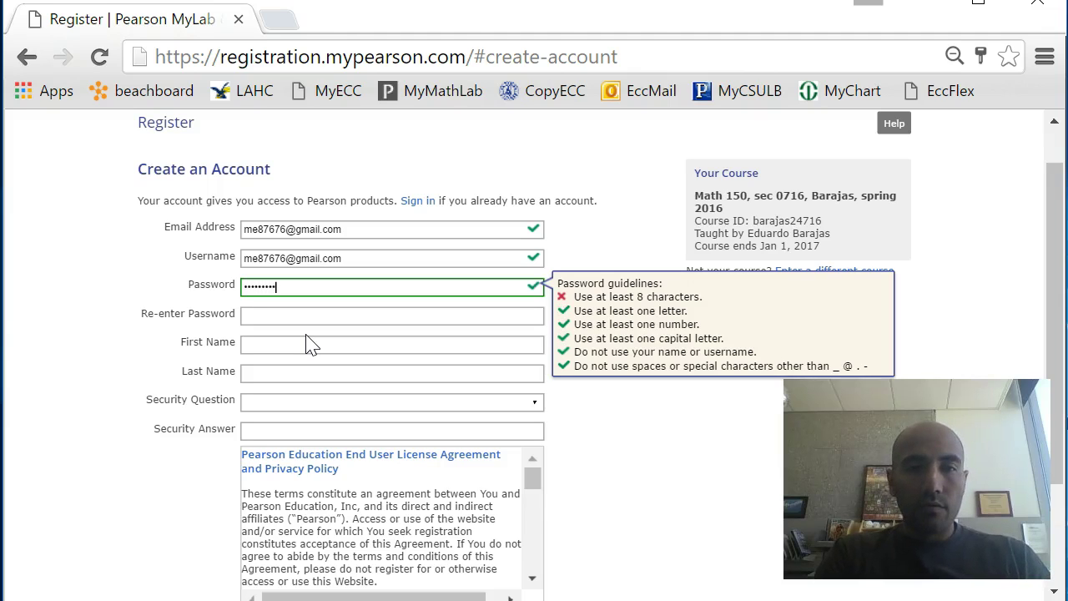
# Re-enter the password to confirm it, then fill in the student's first and last name
pyautogui.click(302, 339)
pyautogui.click(279, 314)
pyautogui.write('m')
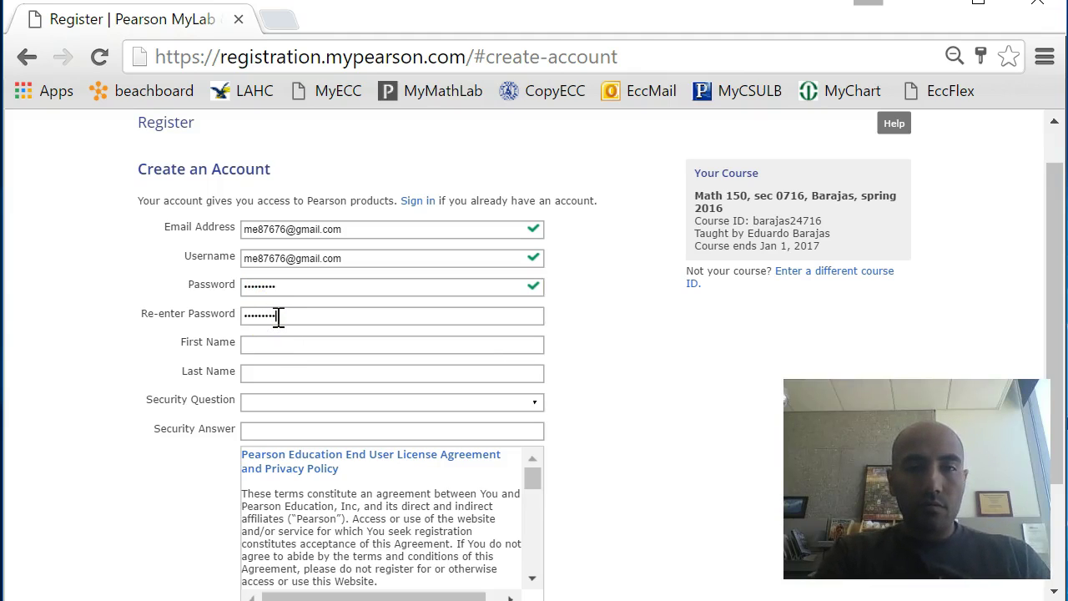
pyautogui.click(279, 338)
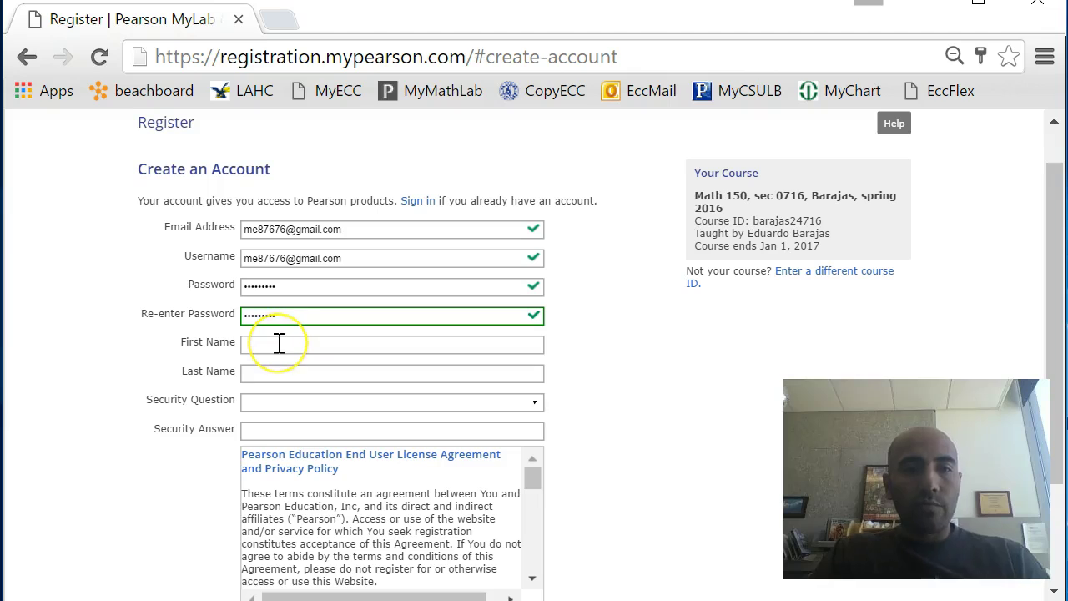
pyautogui.click(280, 343)
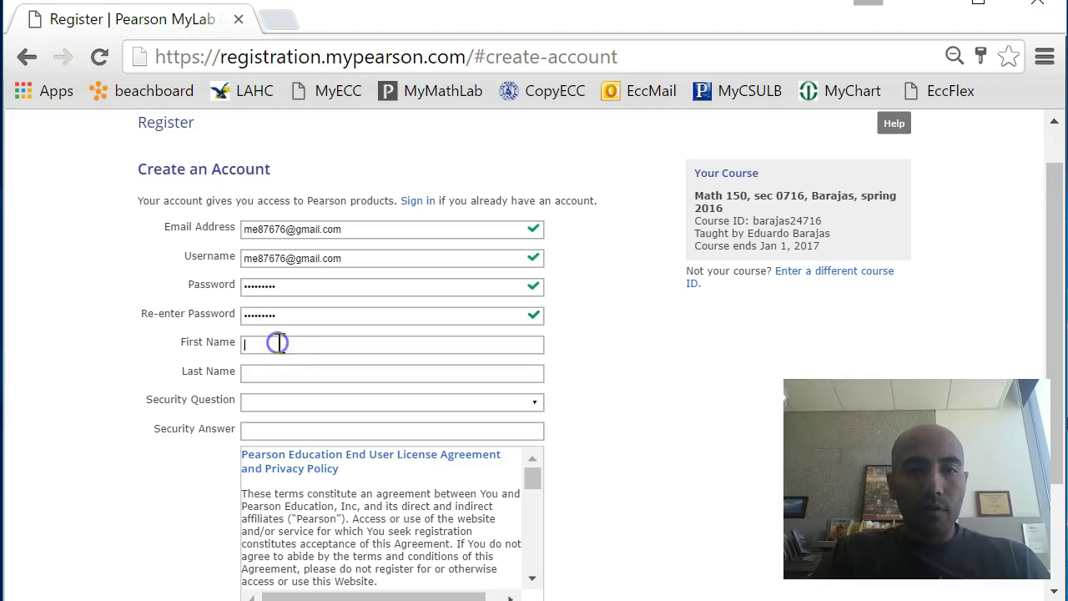
pyautogui.click(276, 351)
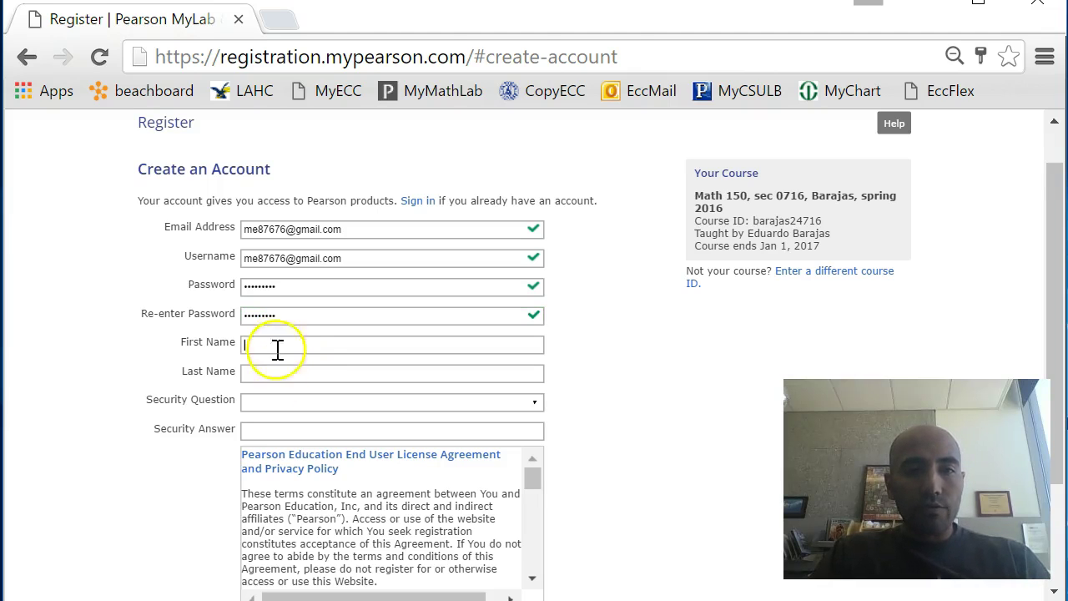
pyautogui.click(275, 382)
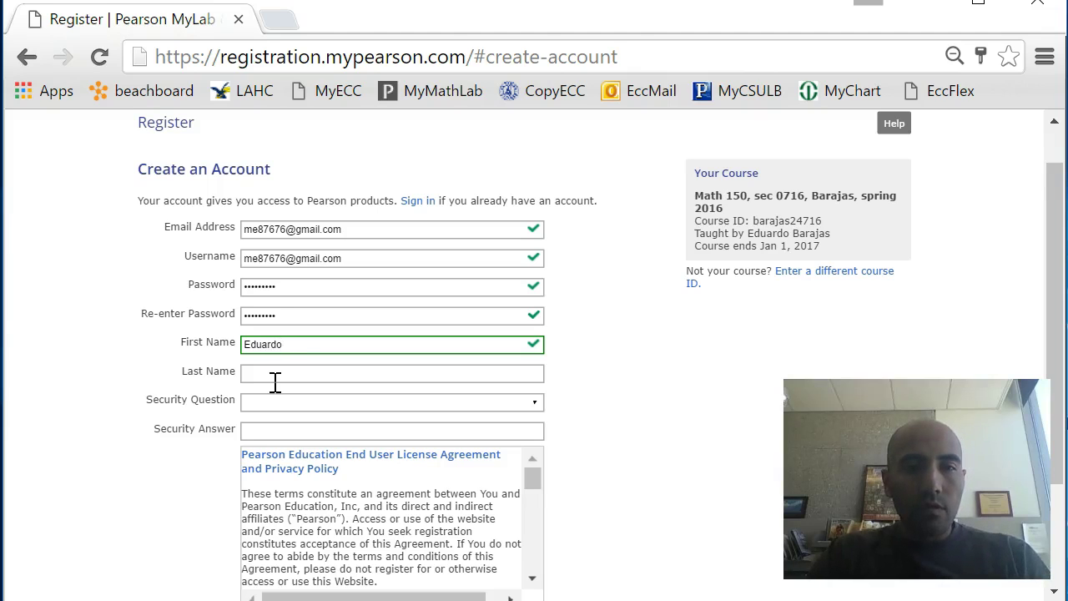
pyautogui.click(275, 381)
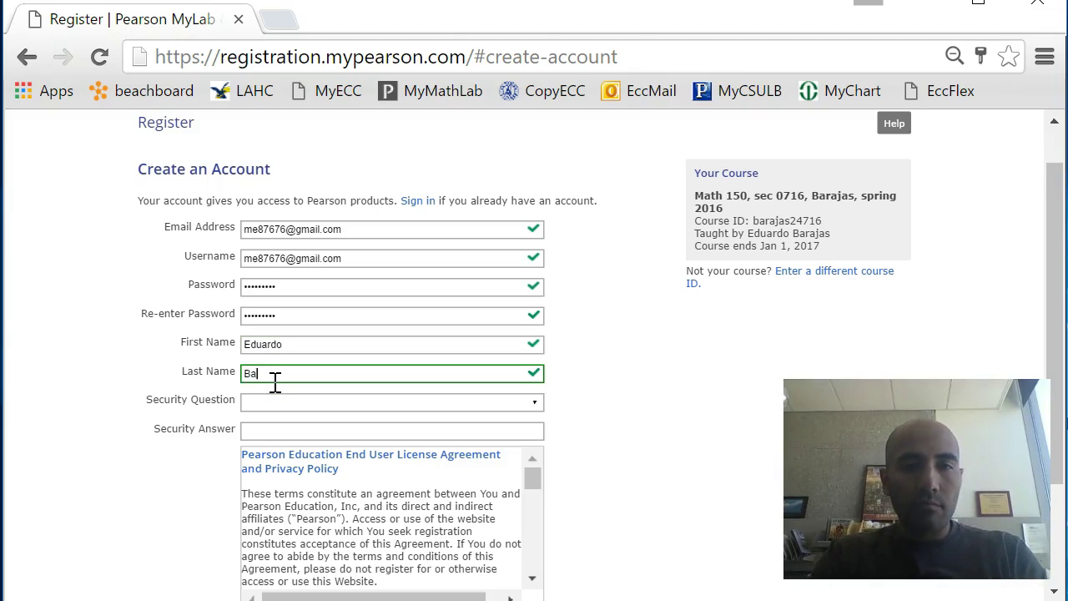
# Choose the father's middle name security question, enter its answer, and accept the license agreement
pyautogui.click(287, 403)
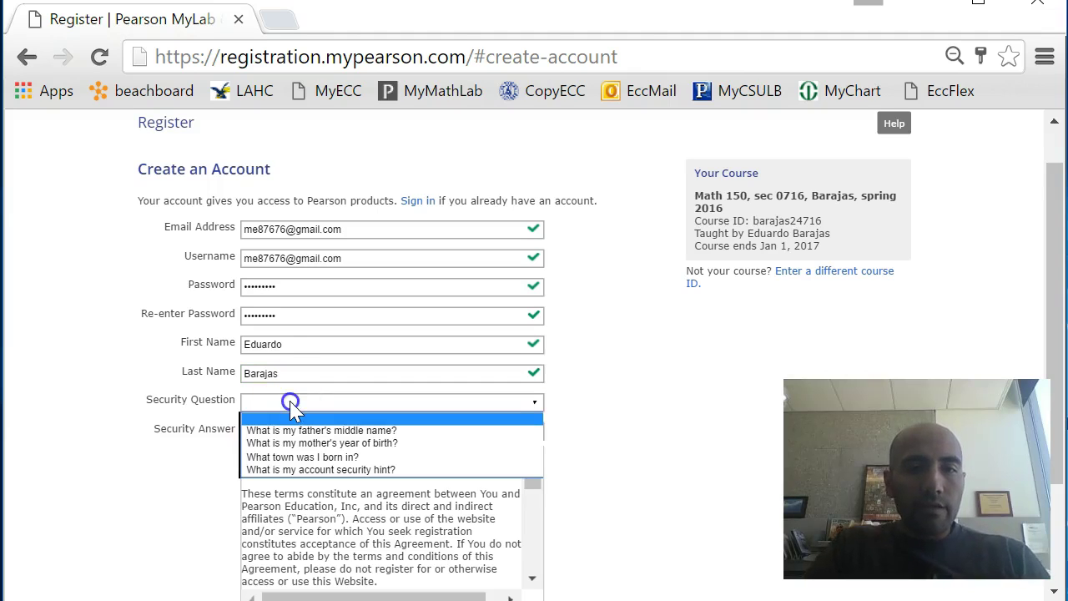
pyautogui.click(408, 434)
pyautogui.click(381, 434)
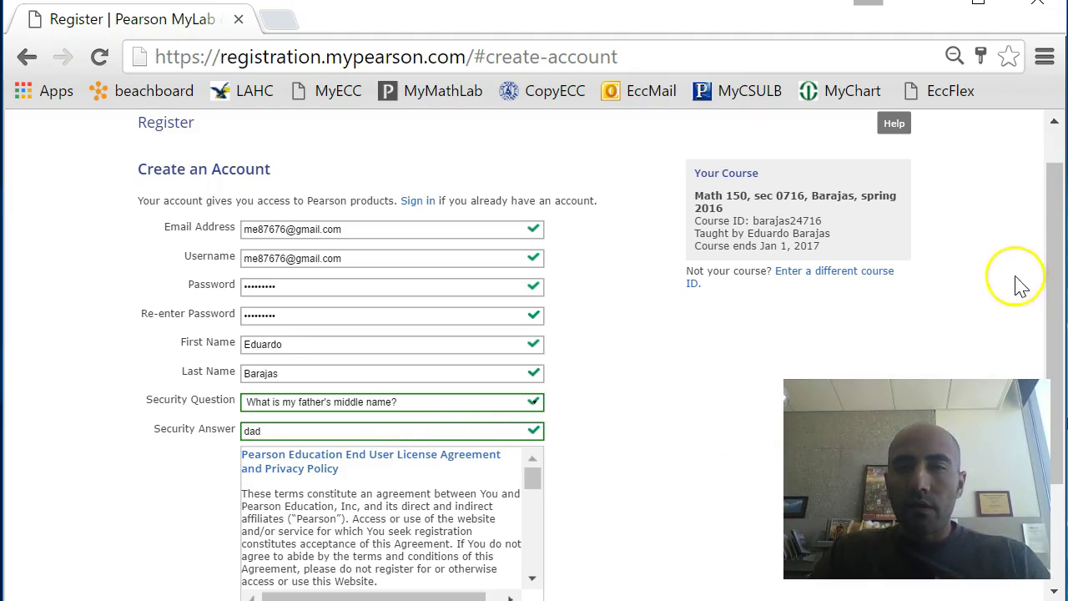
pyautogui.moveTo(1049, 232); pyautogui.dragTo(1057, 327)
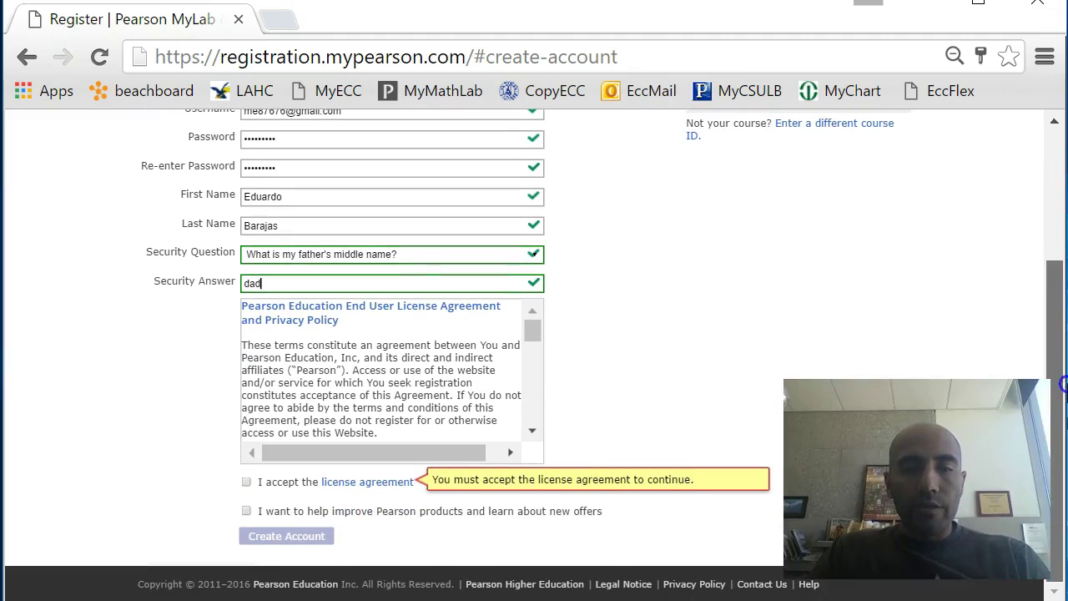
pyautogui.click(247, 483)
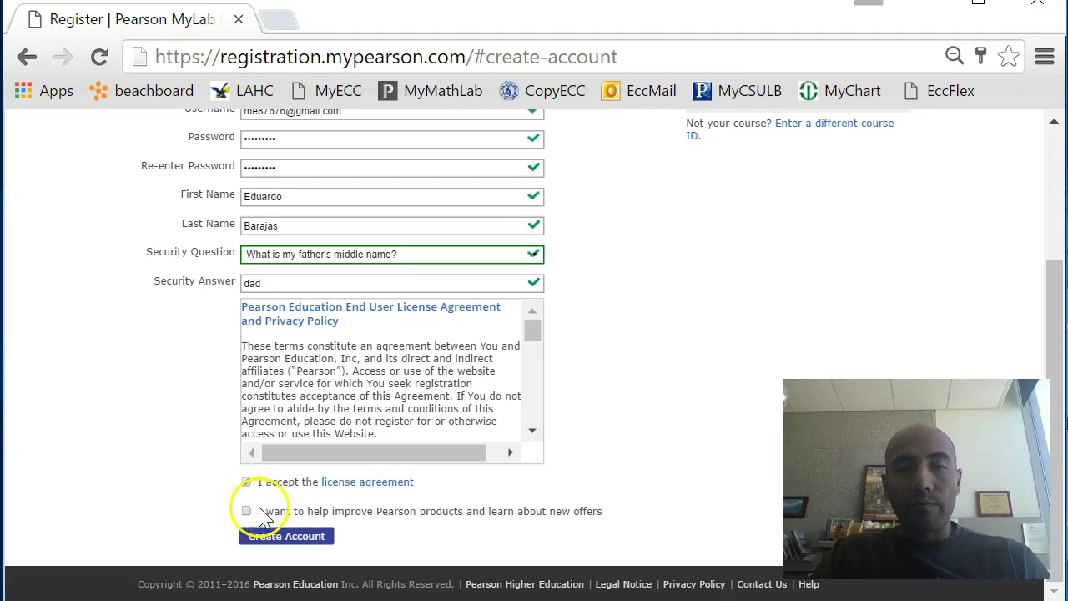
# Create the Pearson account and select the prepaid Access Code option
pyautogui.click(317, 538)
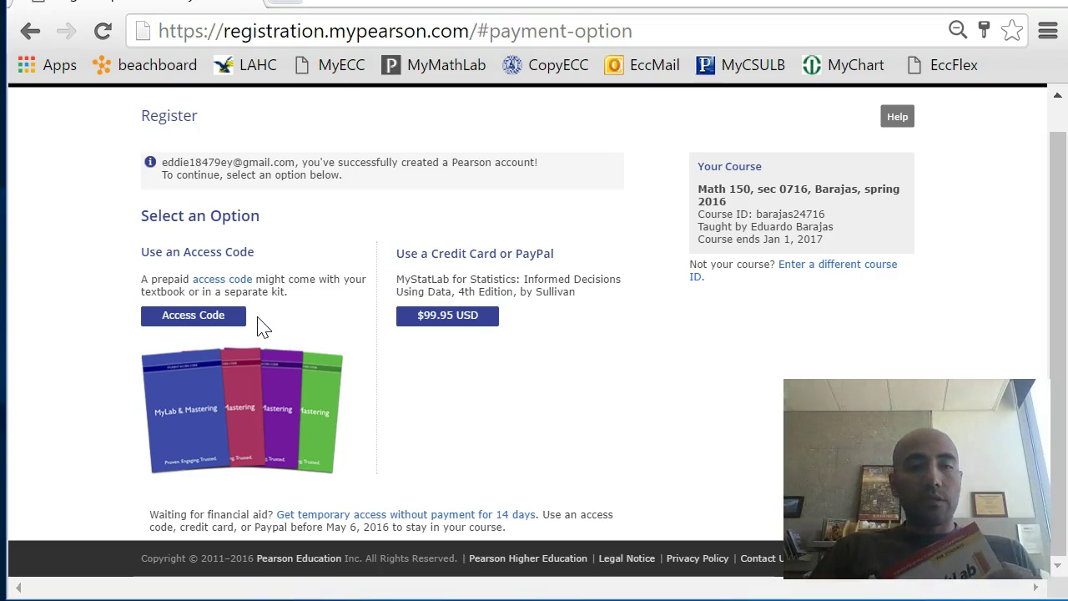
pyautogui.click(203, 317)
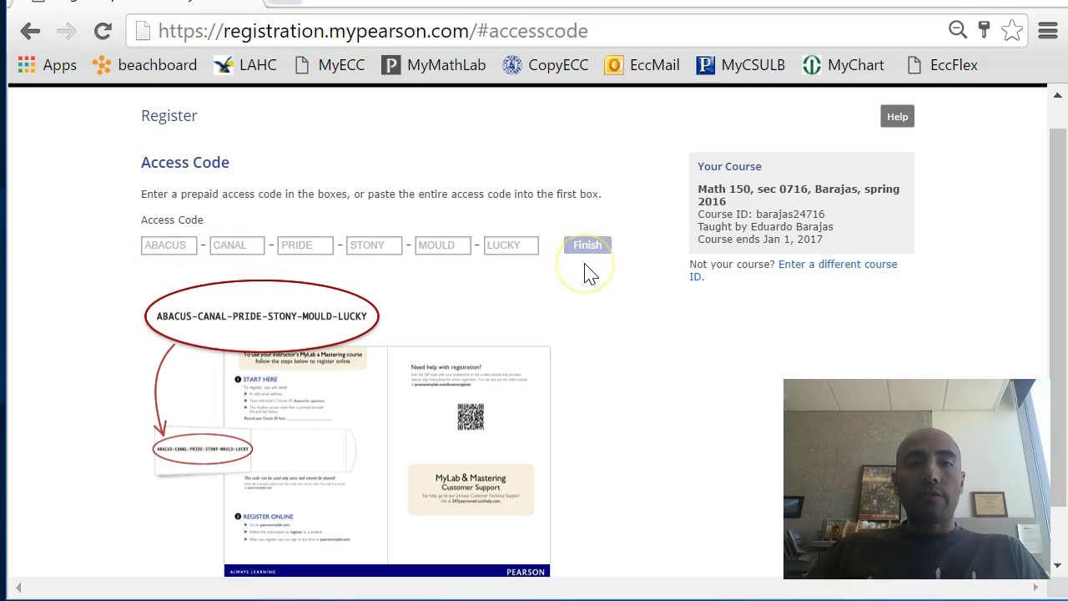
# Go back to the payment options and choose the $99.95 USD card/PayPal payment
pyautogui.click(30, 32)
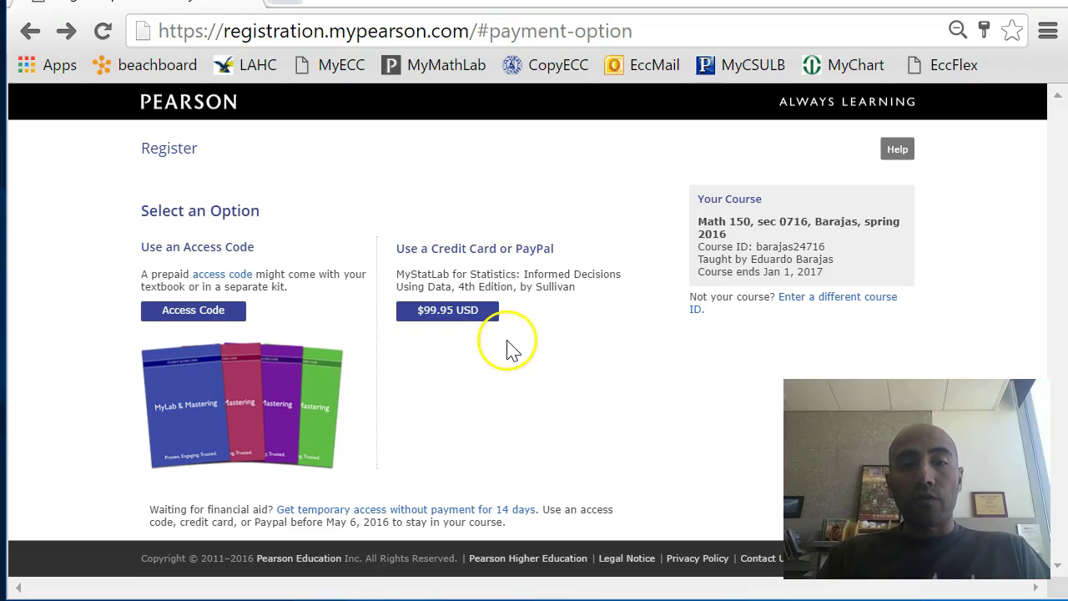
pyautogui.click(465, 326)
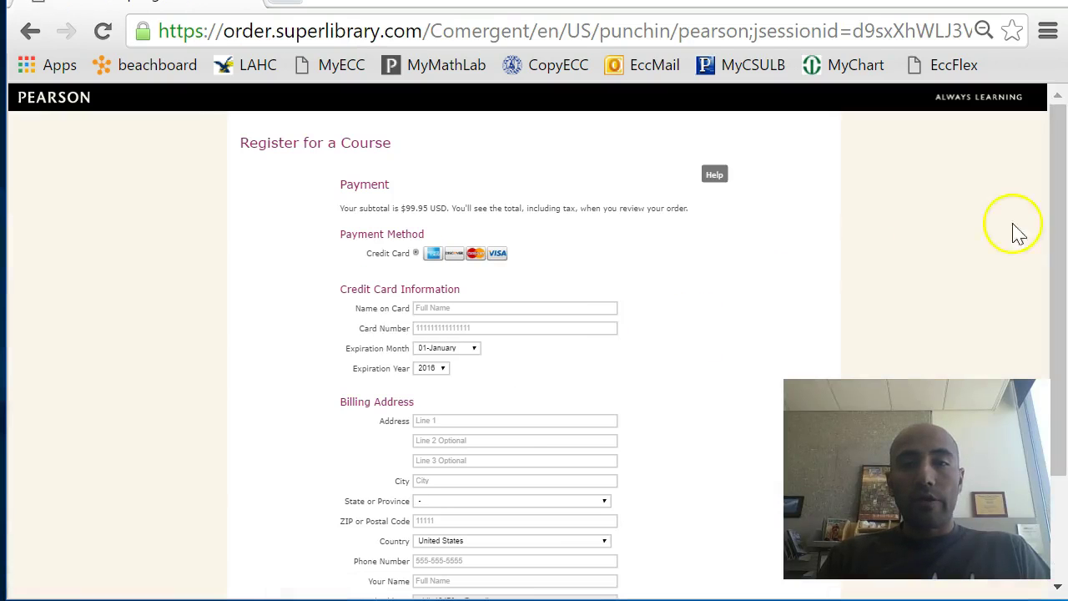
# Review the card payment form, return to the options, and request 14-day temporary access without payment
pyautogui.moveTo(1053, 190)
pyautogui.mouseDown()
pyautogui.moveTo(1062, 310)
pyautogui.moveTo(1060, 190)
pyautogui.mouseUp()
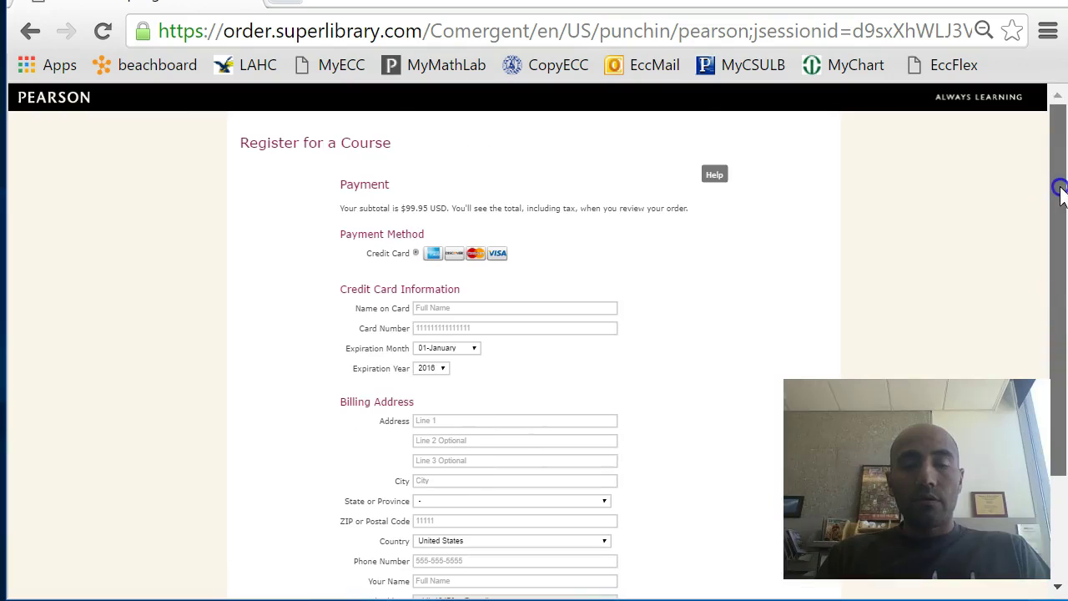
pyautogui.click(32, 32)
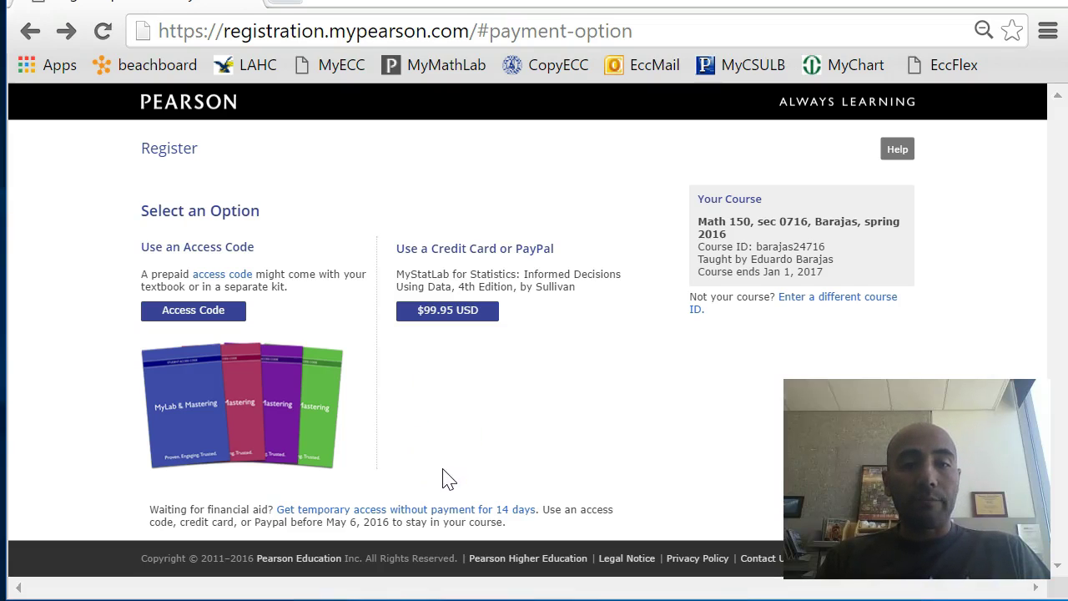
pyautogui.click(437, 509)
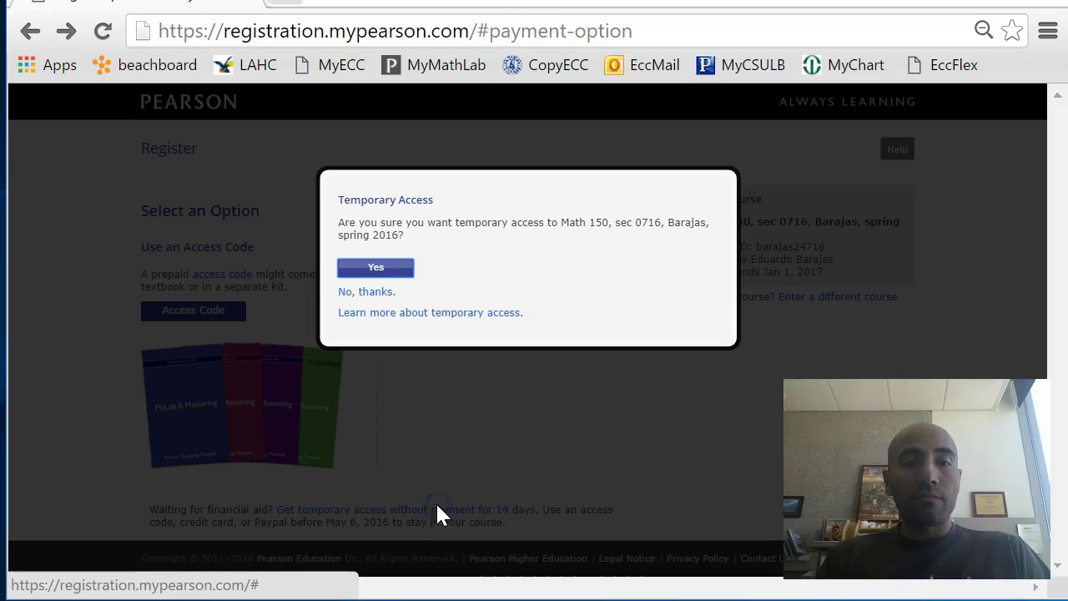